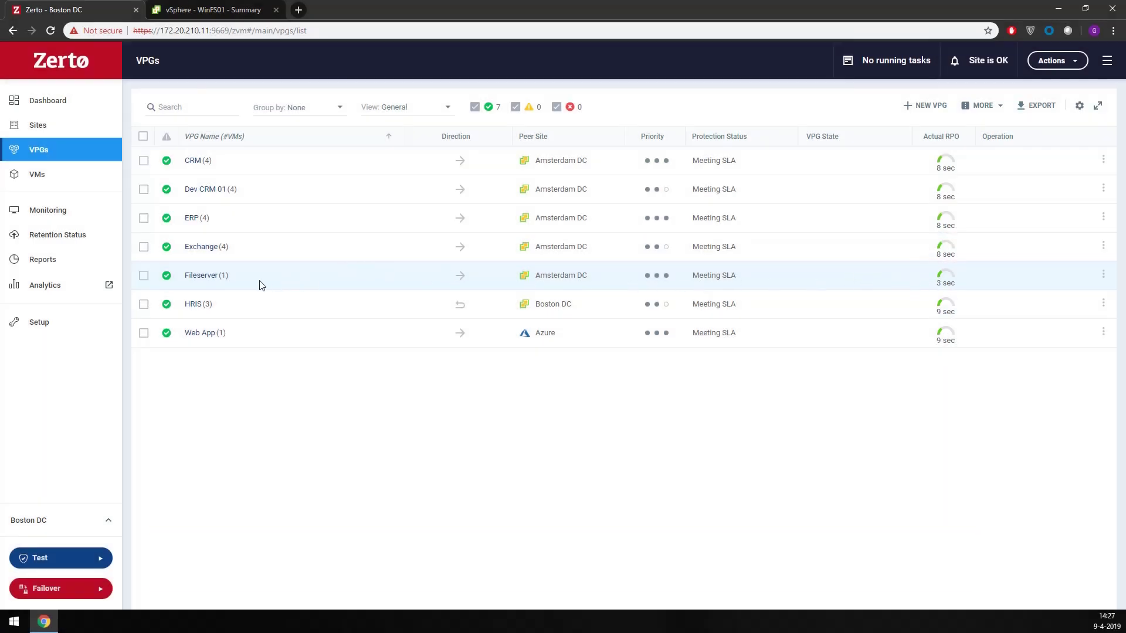
Step: Open the Important (V:) network drive in File Explorer and check the exact system time
key(super+e)
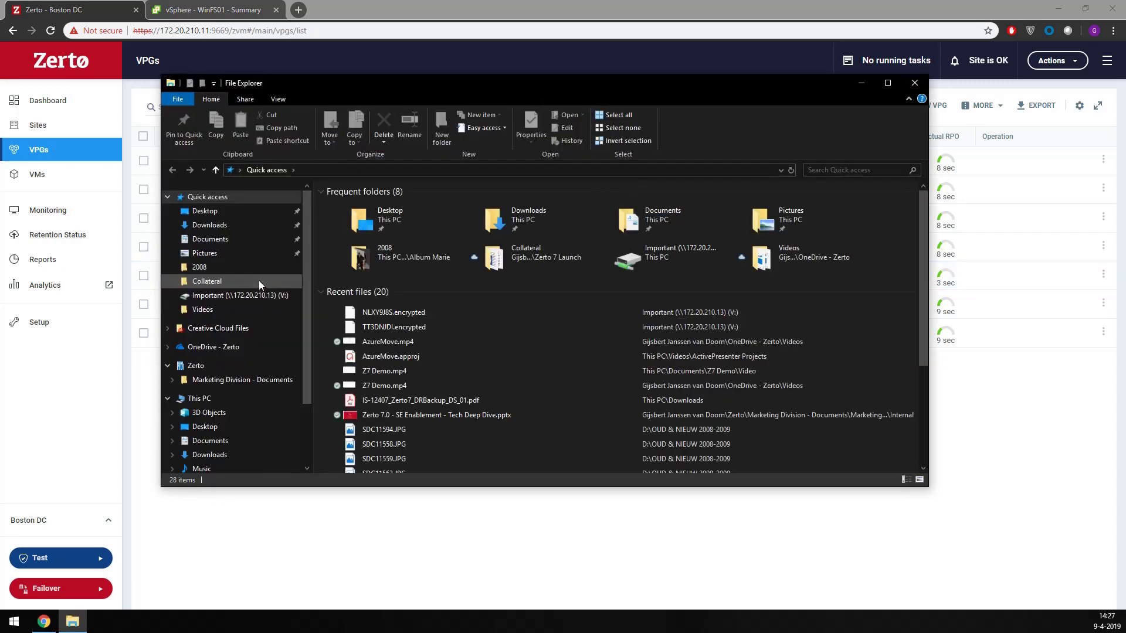
scroll(217, 422, down, 2)
click(218, 445)
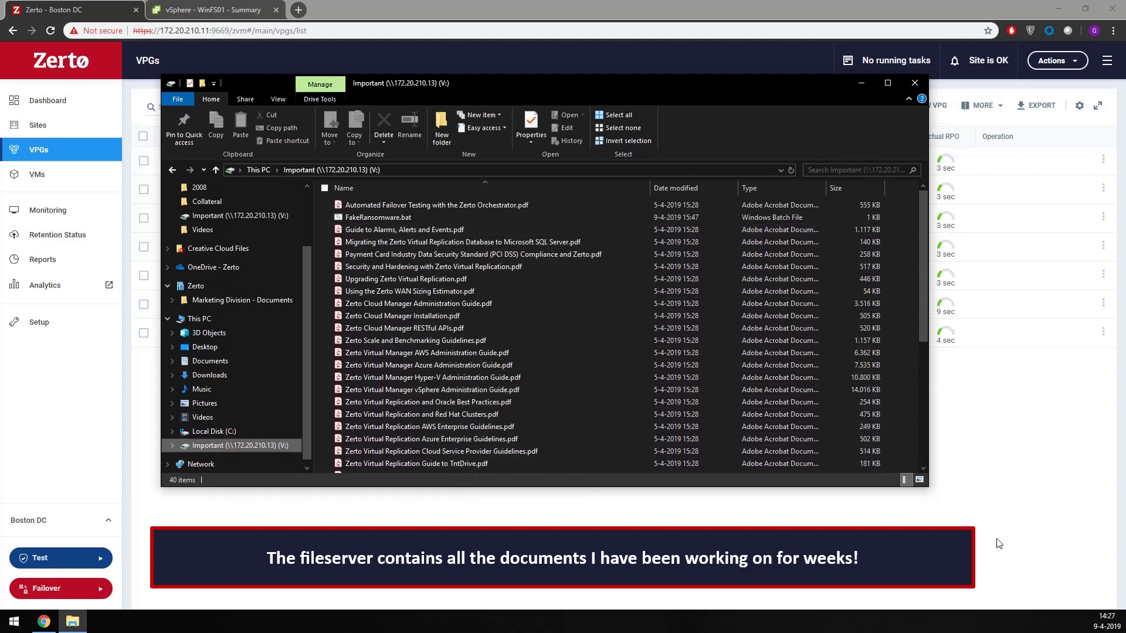
click(1106, 622)
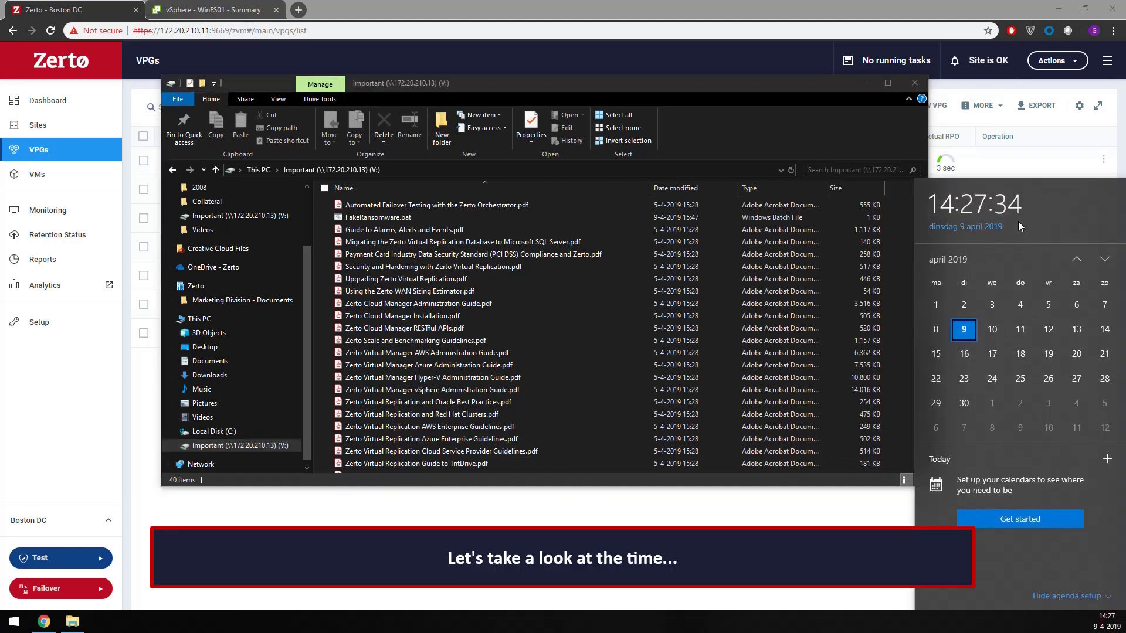
click(749, 144)
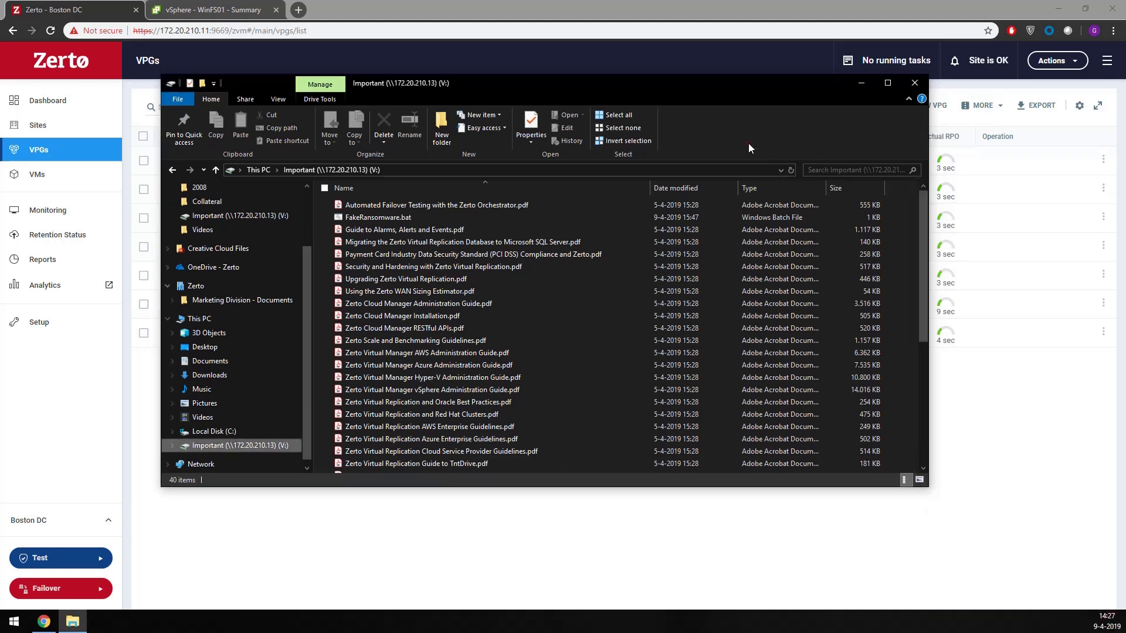
Step: Run FakeRansomware.bat from the V: drive despite the security warning and look through the drive's files
double_click(438, 217)
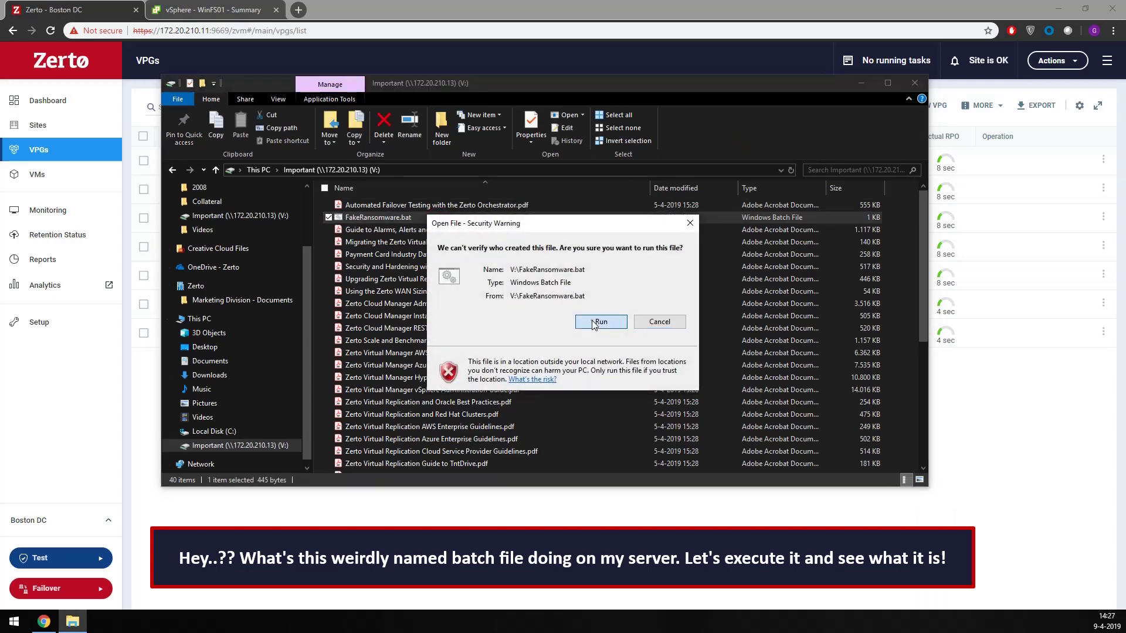
click(594, 323)
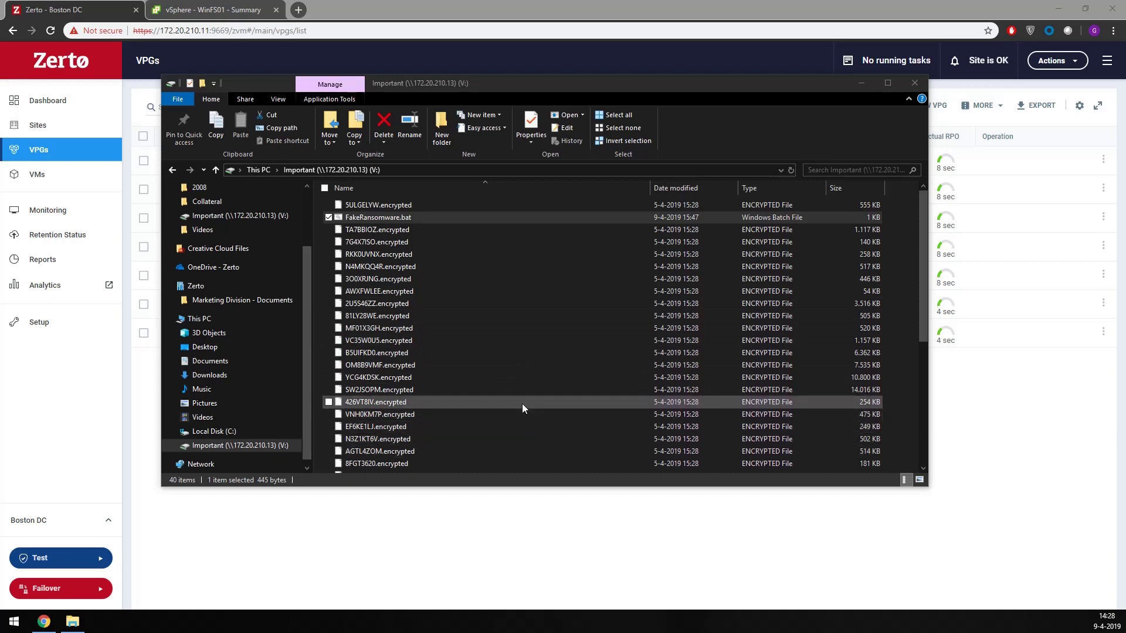
scroll(526, 315, down, 1)
scroll(527, 317, down, 5)
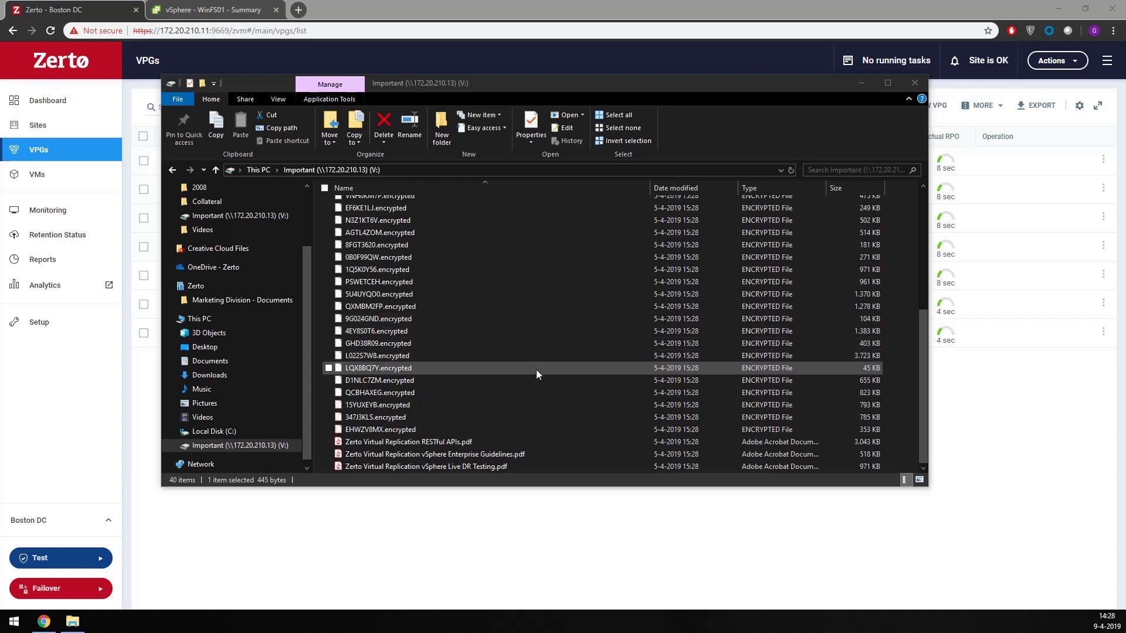
scroll(542, 409, up, 4)
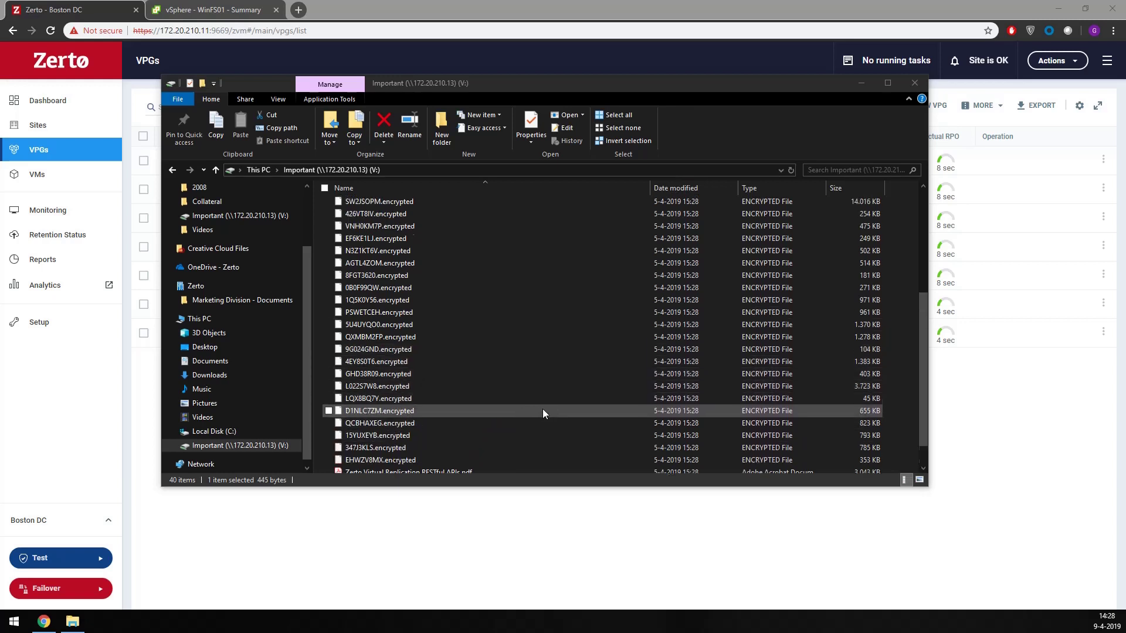
scroll(543, 409, down, 4)
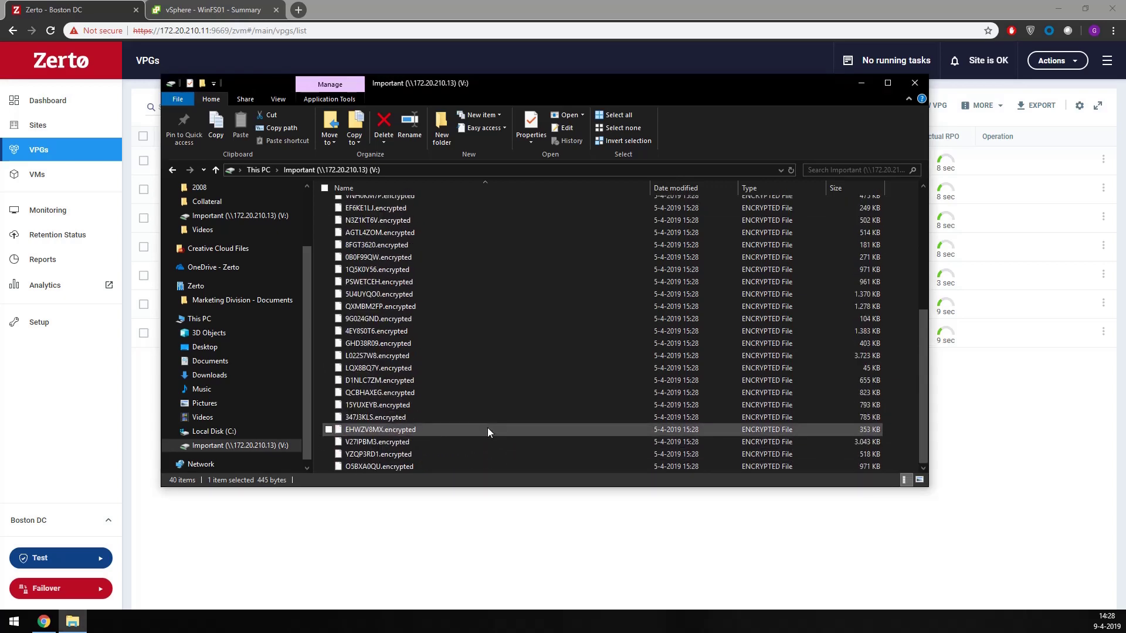
Step: Switch to the Zerto console, open the Fileserver VPG and begin a live failover with only that VPG selected, continuing to the execution parameters
click(478, 538)
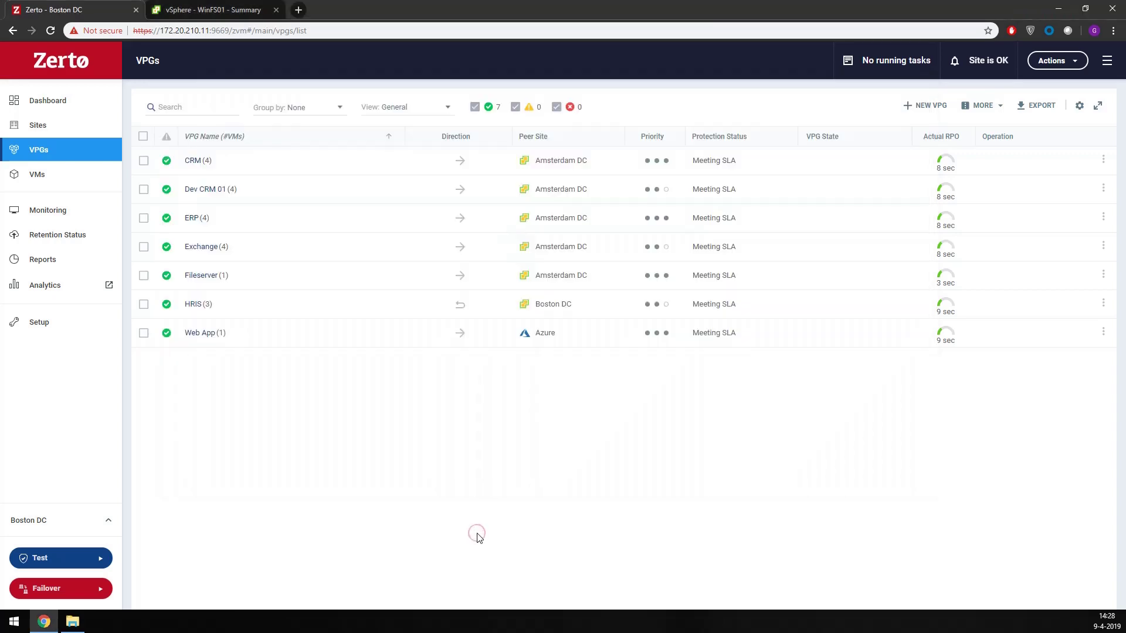
click(211, 276)
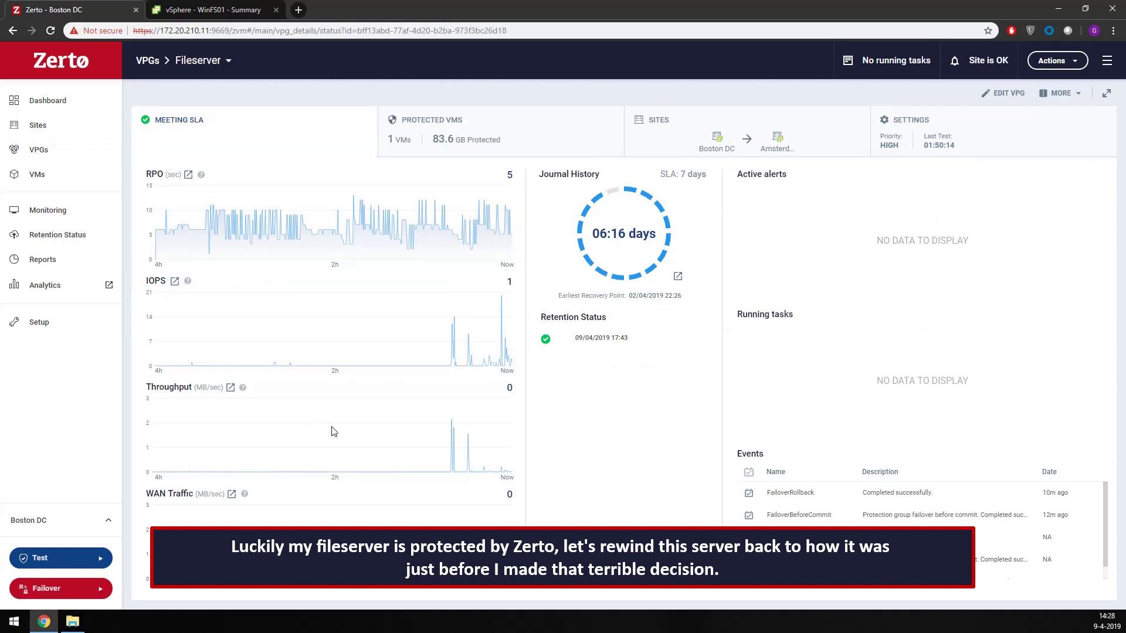
click(70, 592)
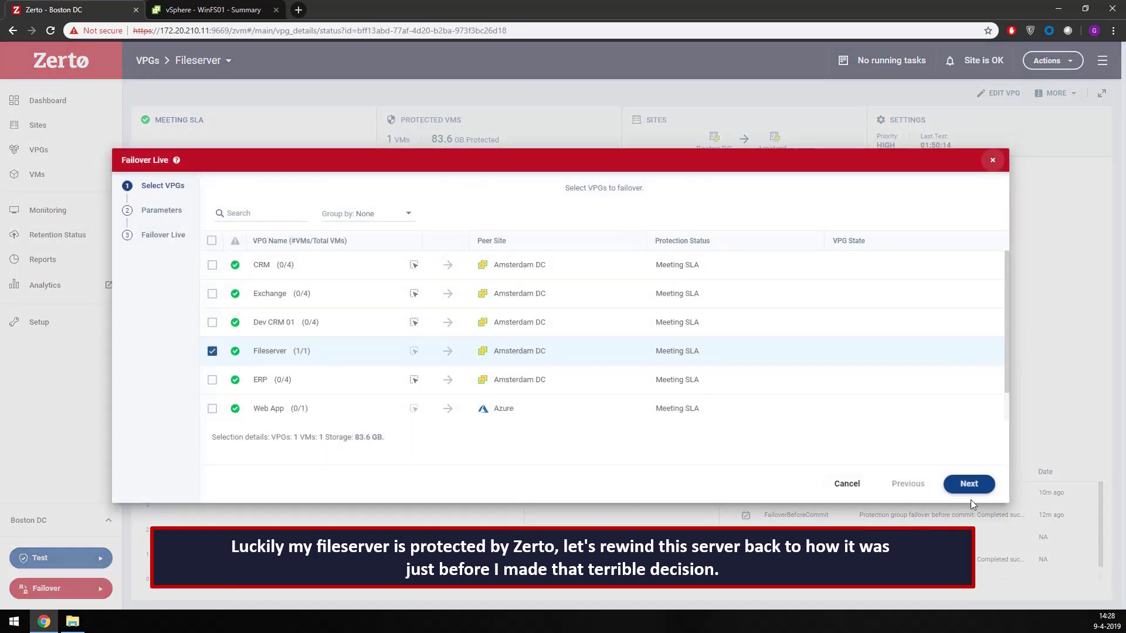
click(969, 484)
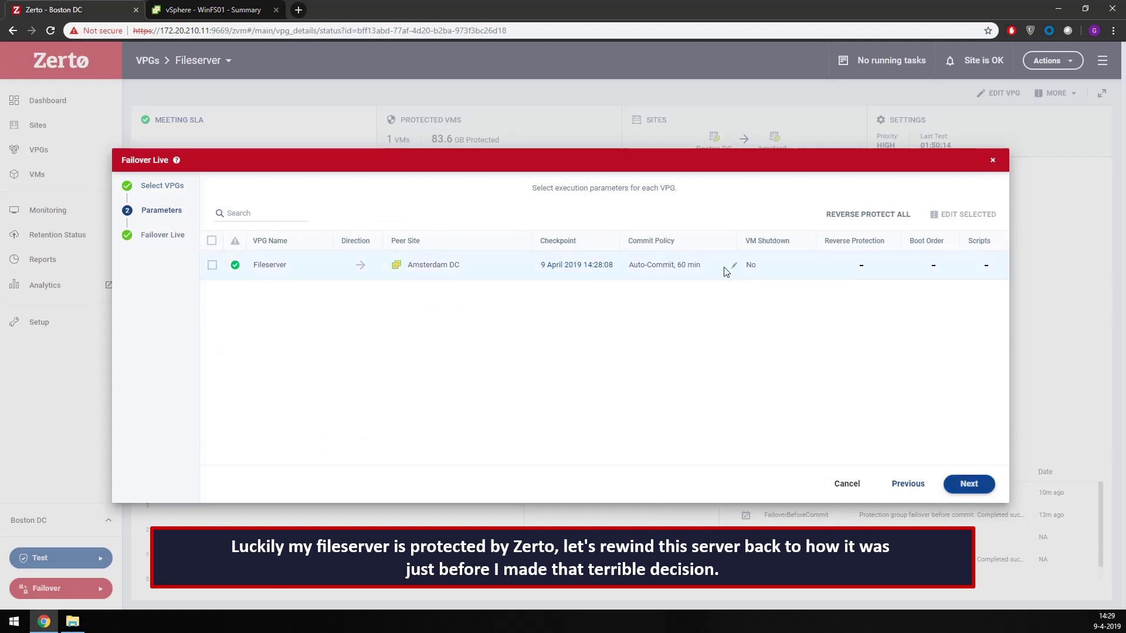
Step: Set the VM shutdown option for the Fileserver failover to Force Shutdown
click(733, 266)
click(768, 264)
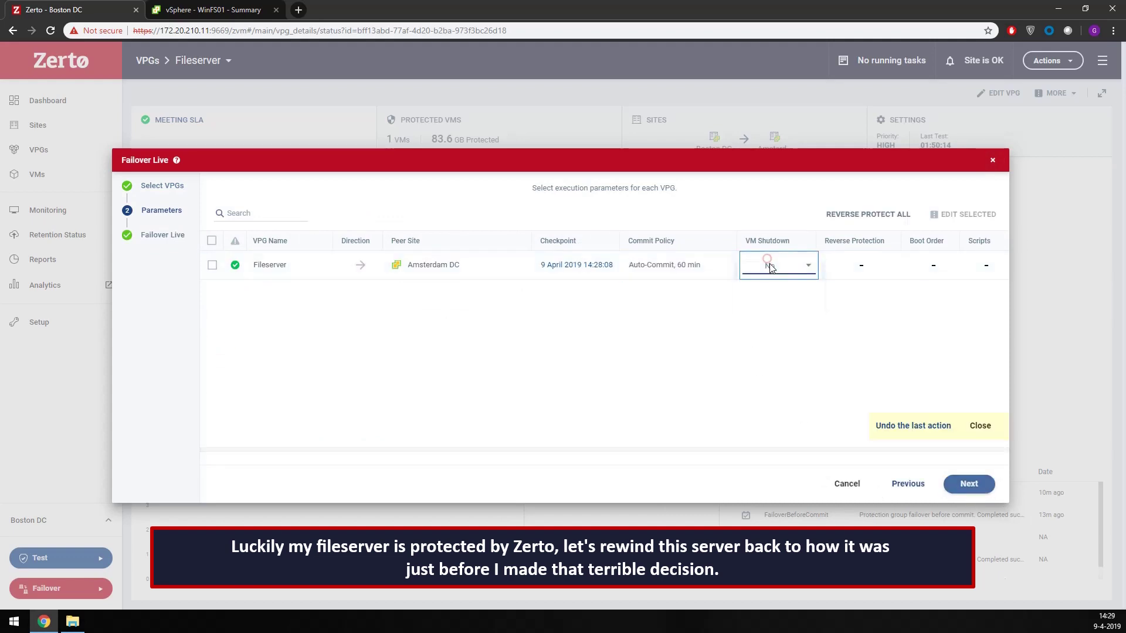
click(755, 313)
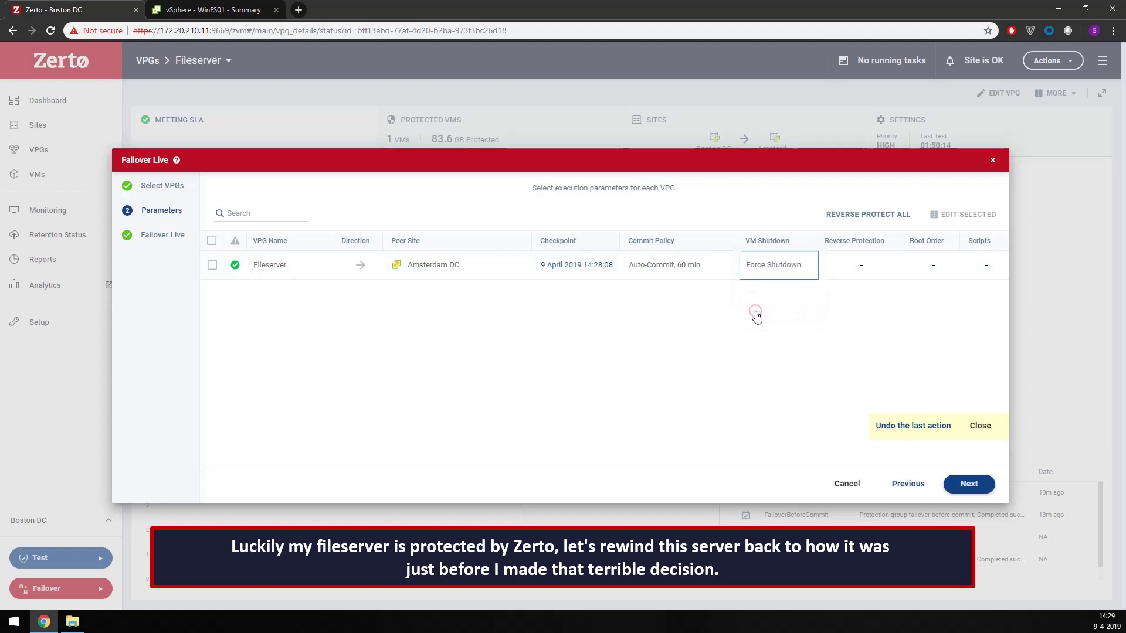
Step: Choose the 9 April 2019 14:26:03 checkpoint as the Fileserver recovery point
click(596, 269)
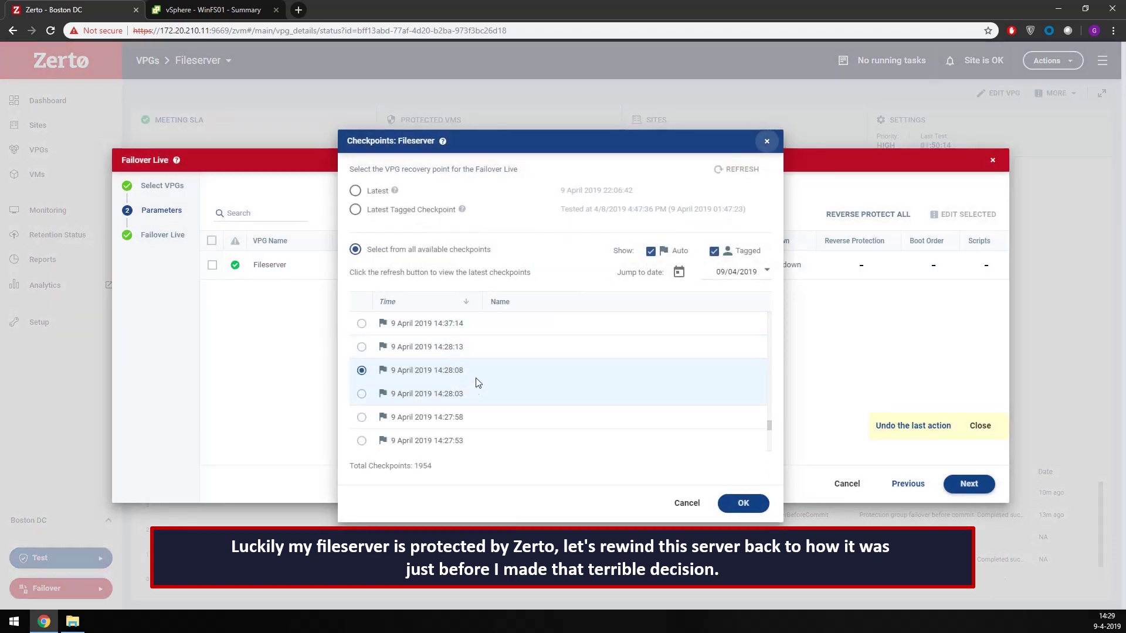
scroll(476, 404, down, 3)
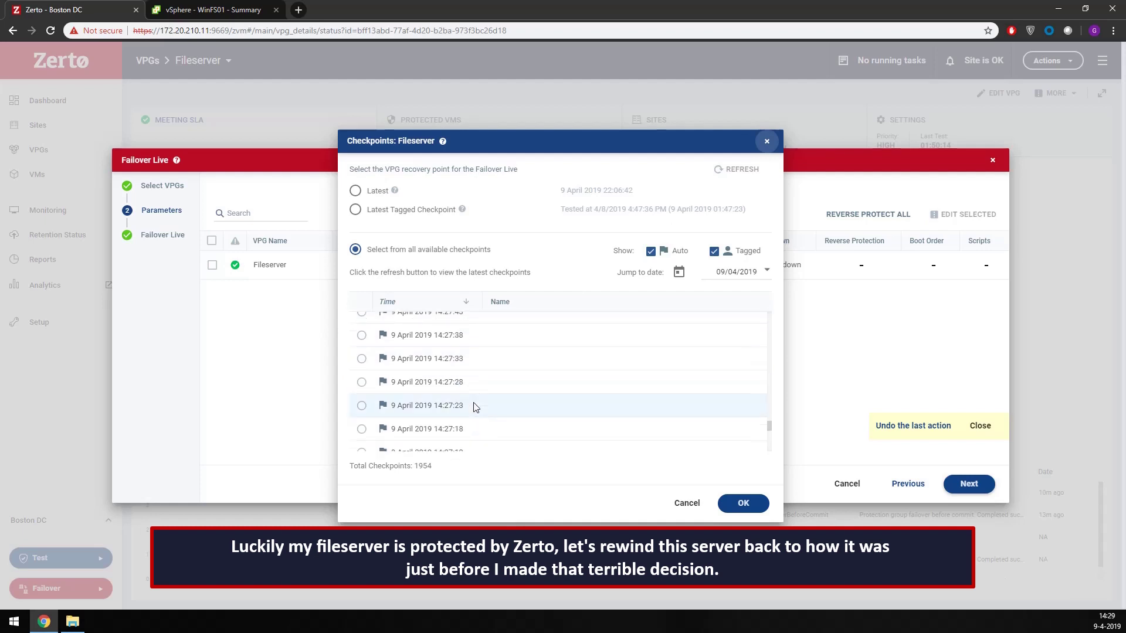
scroll(477, 403, down, 5)
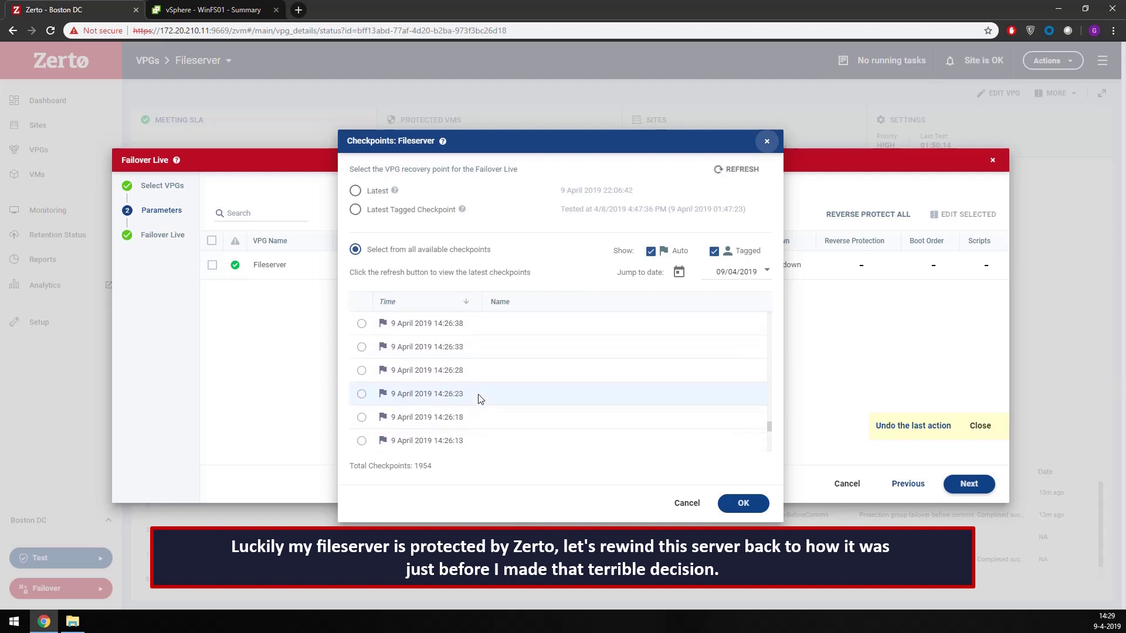
scroll(478, 399, down, 1)
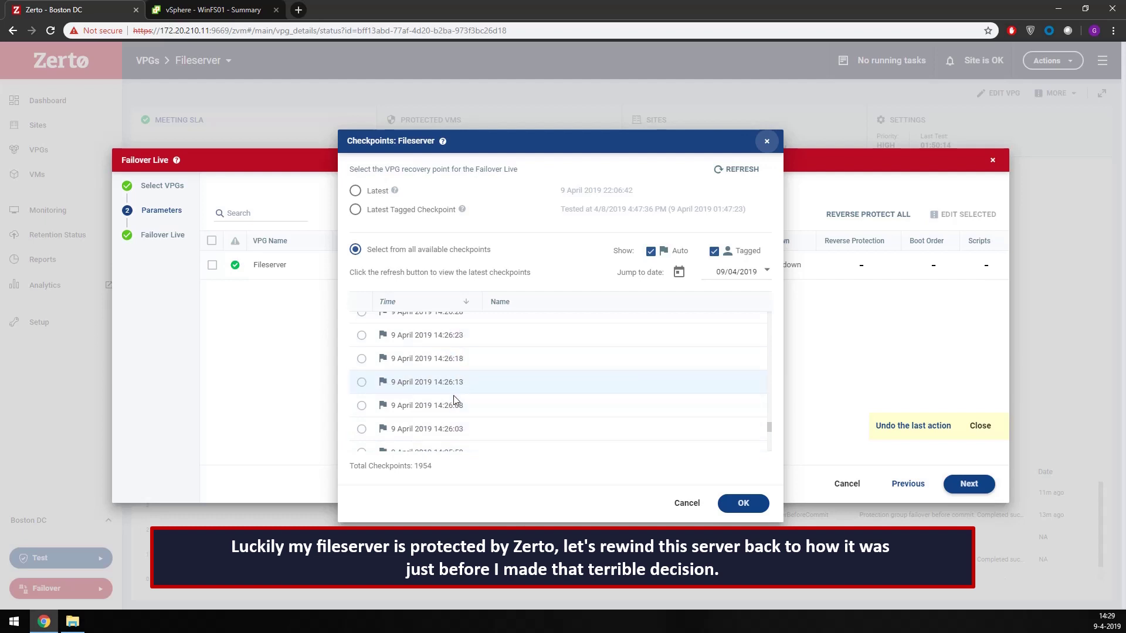
click(361, 430)
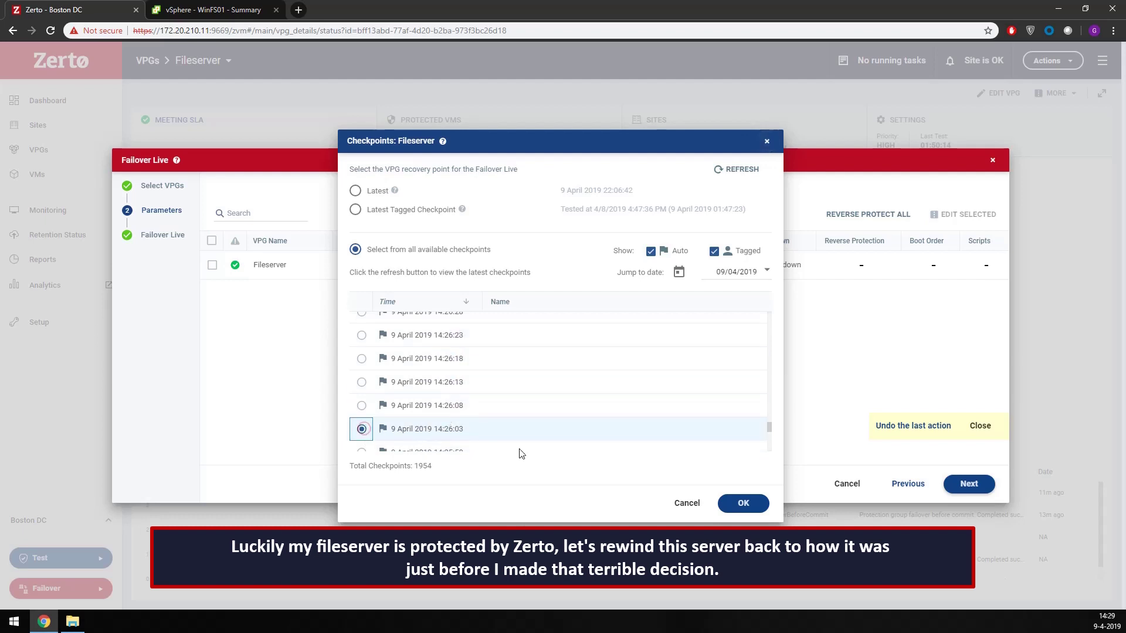
click(742, 504)
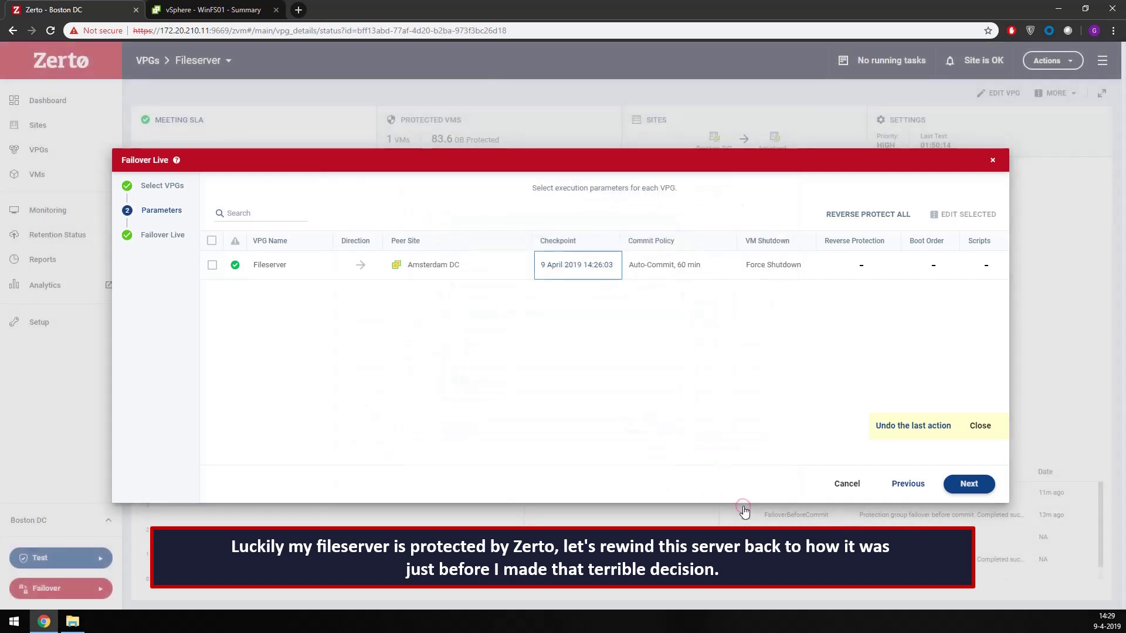
Step: Start the Fileserver failover to Amsterdam DC, accepting the auto-commit policy with a 60-minute timeout
click(967, 484)
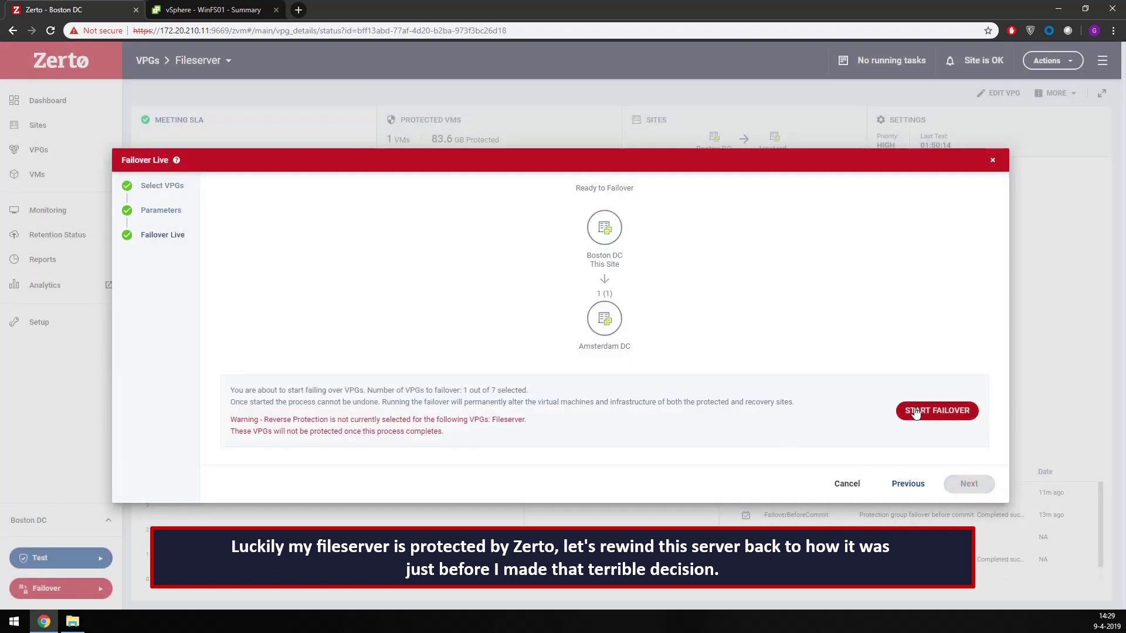
click(915, 412)
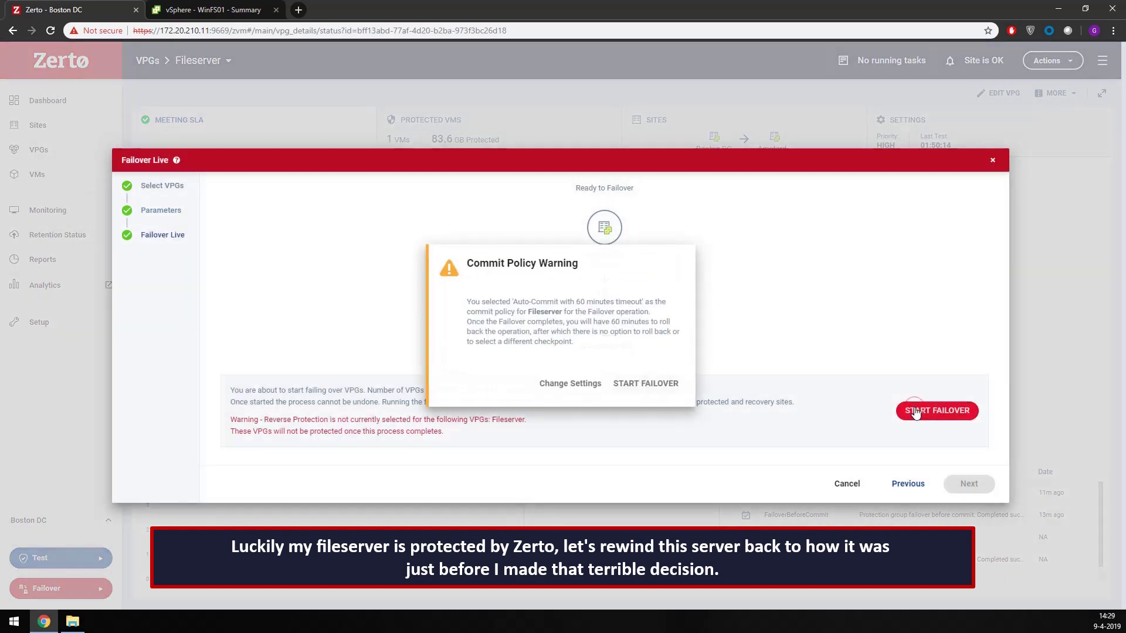
click(658, 384)
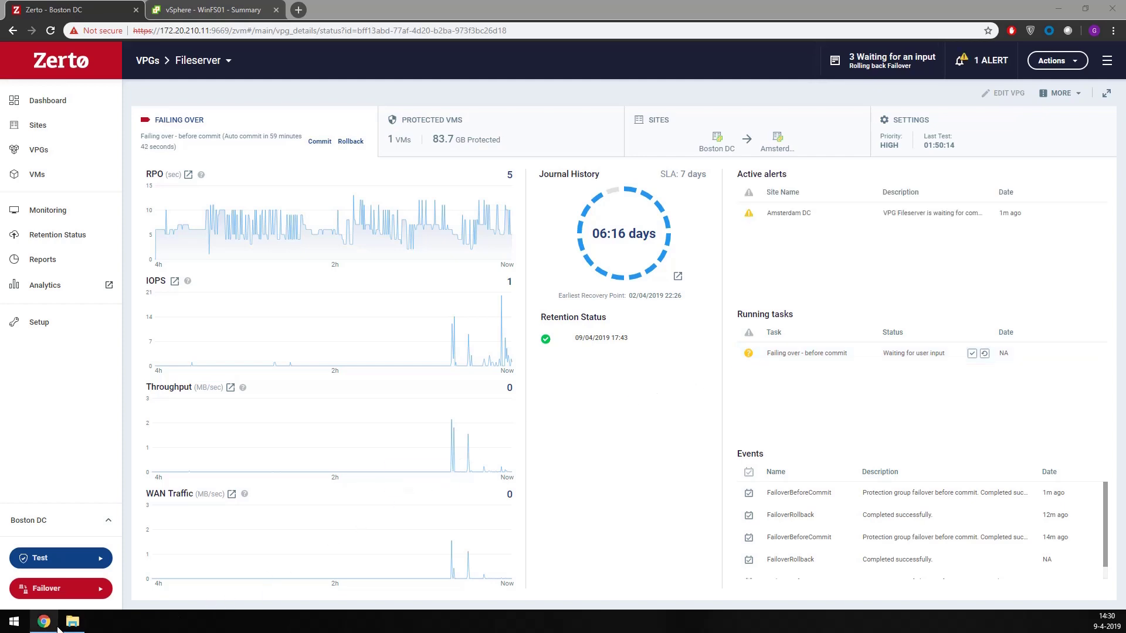
Step: Switch to File Explorer, reload the V:\ drive, dismissing the network error and retrying, and look through its files
click(72, 622)
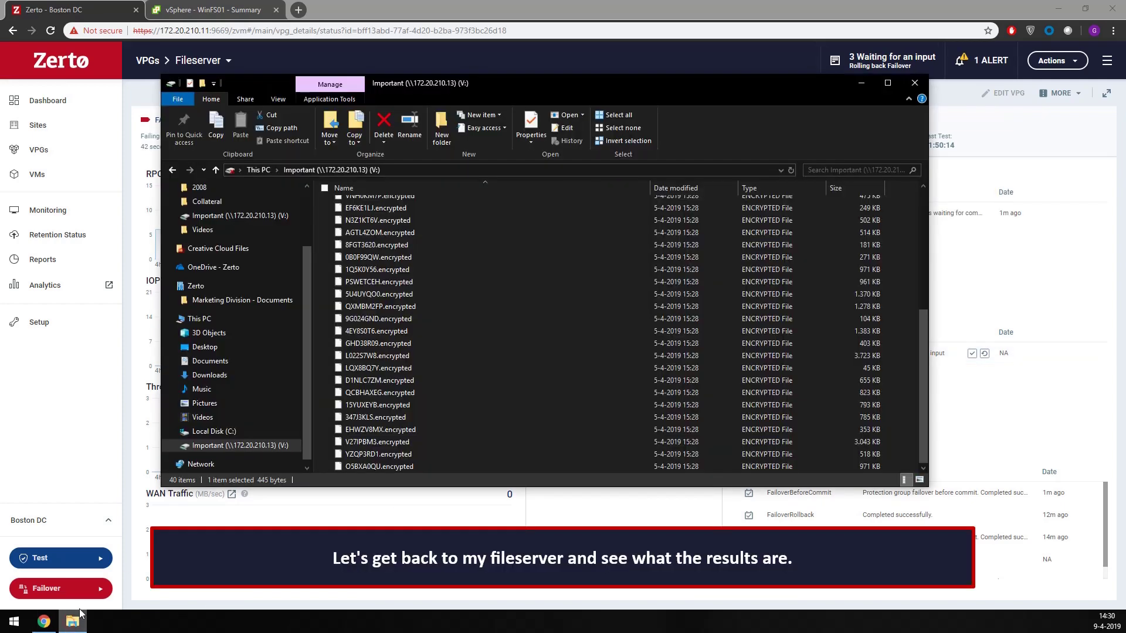
click(456, 169)
click(456, 168)
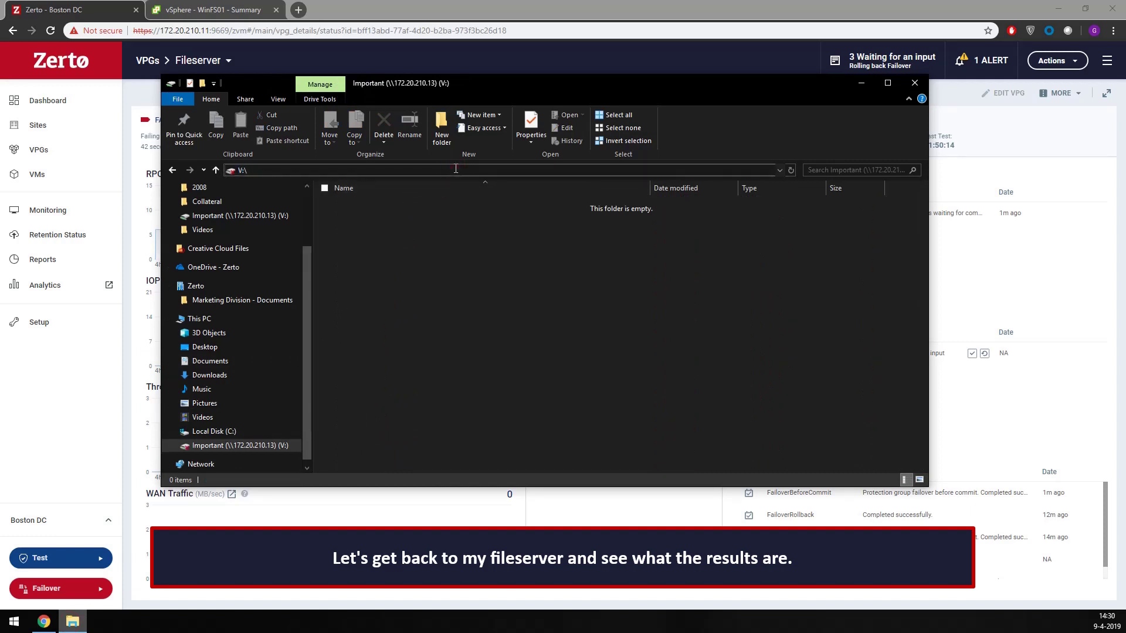
key(Return)
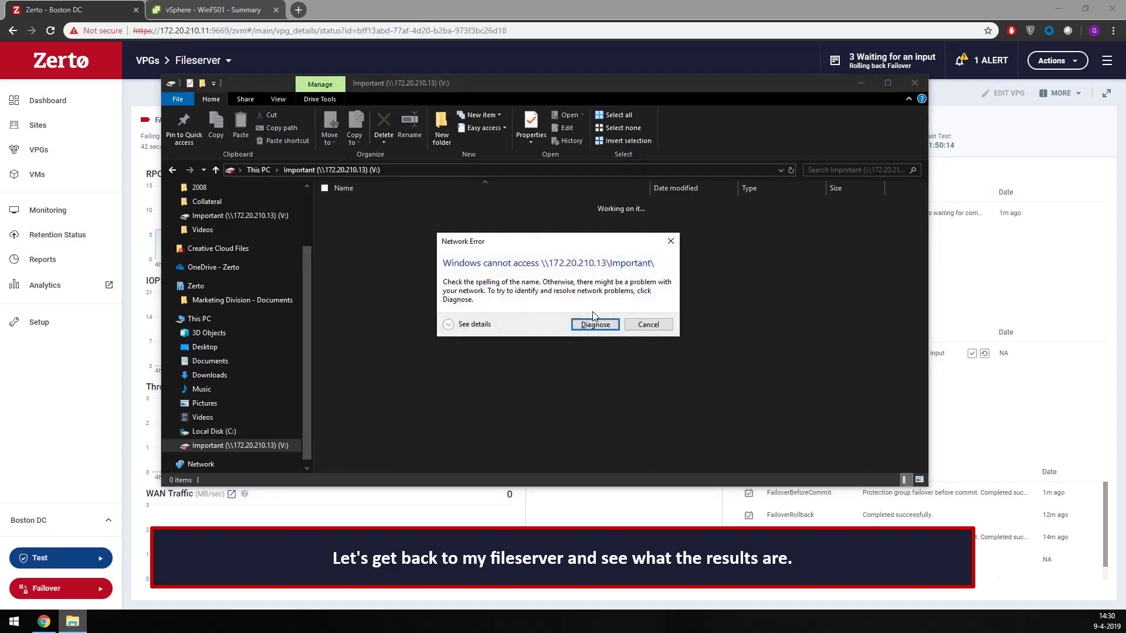
click(638, 326)
click(437, 170)
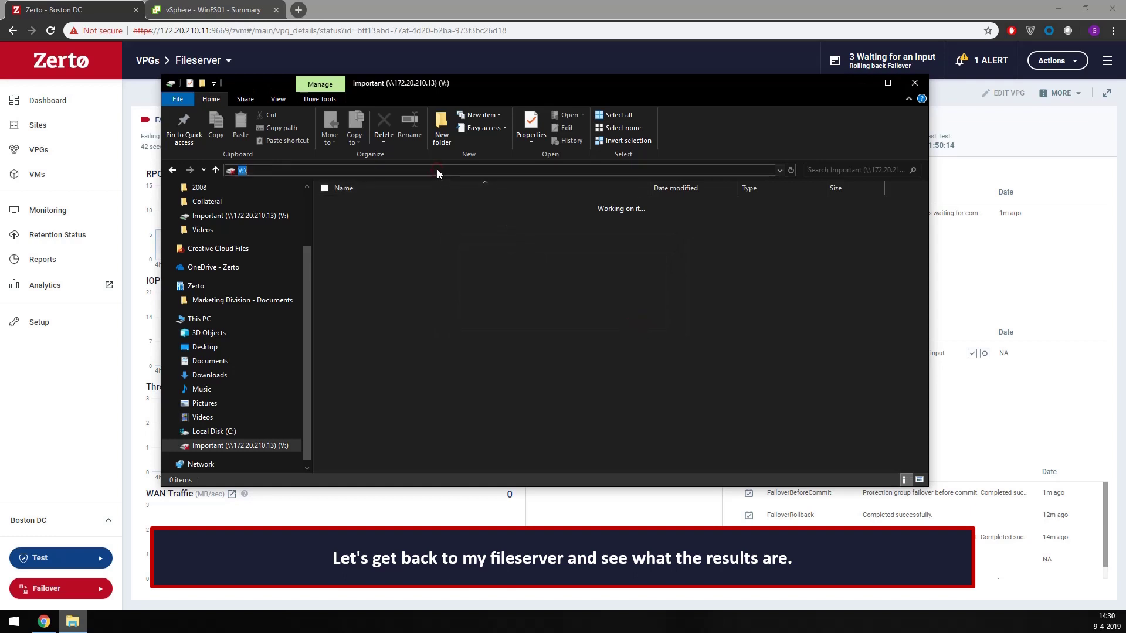
click(436, 214)
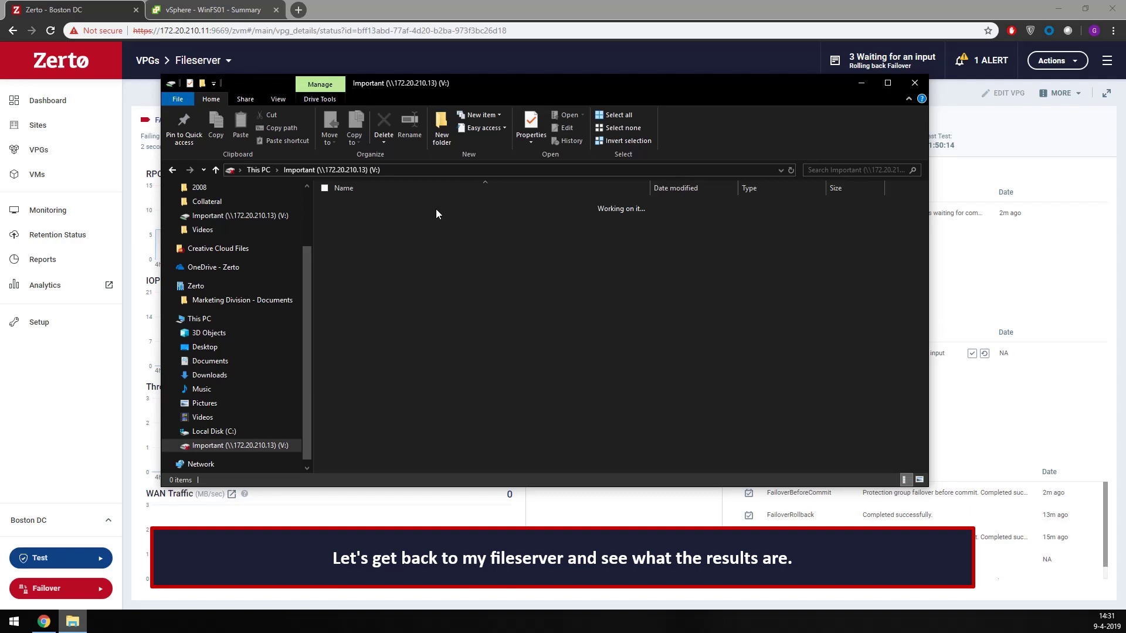
click(435, 171)
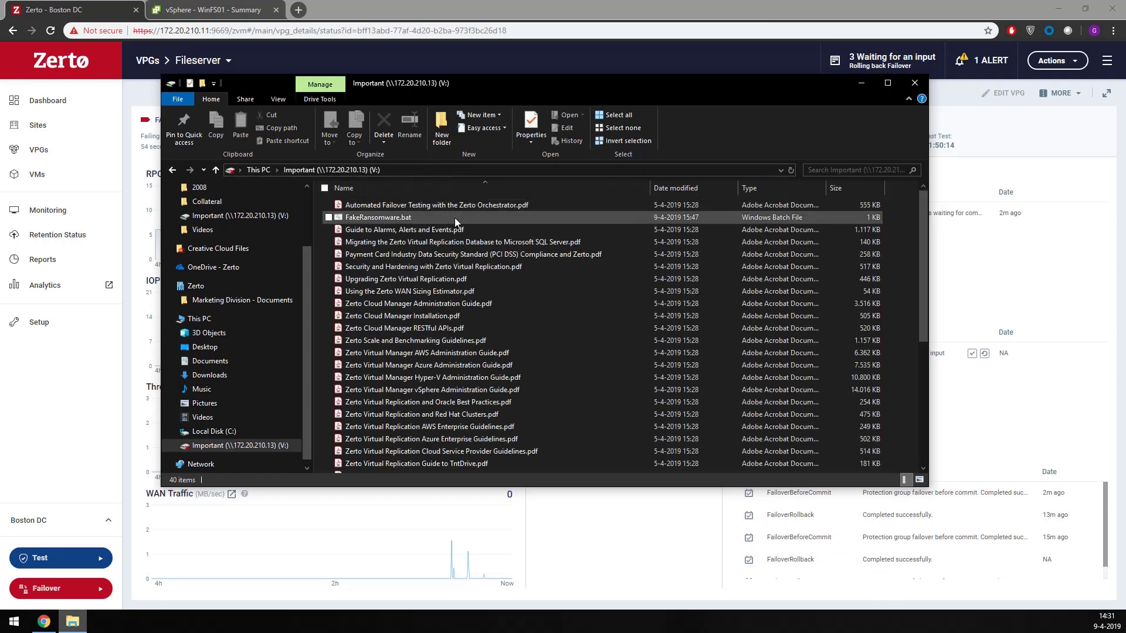
scroll(455, 217, down, 6)
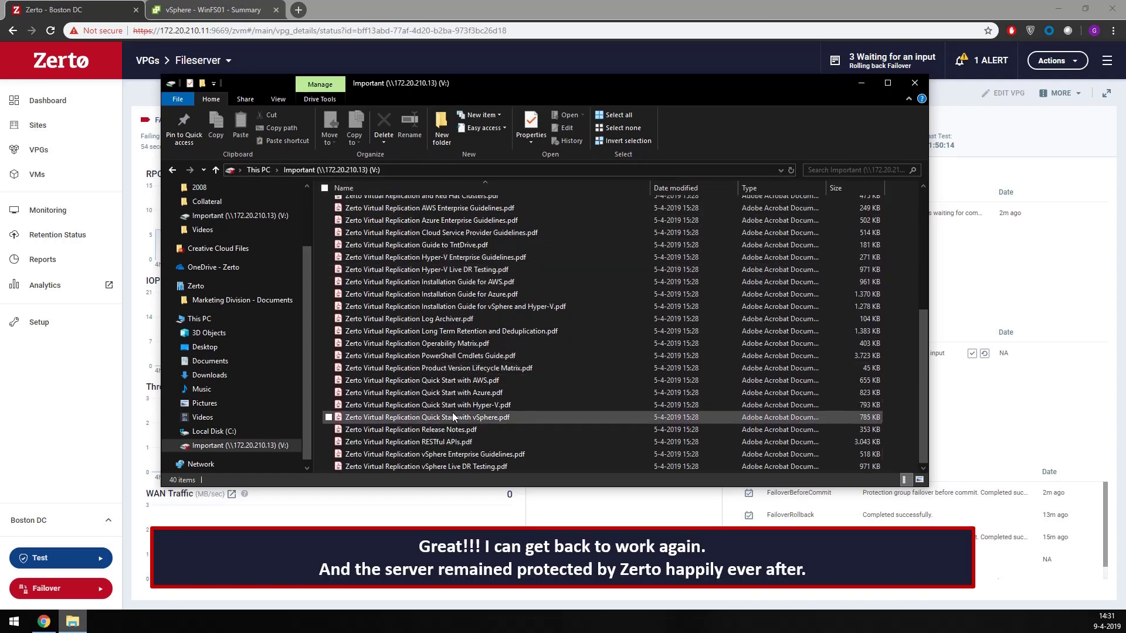